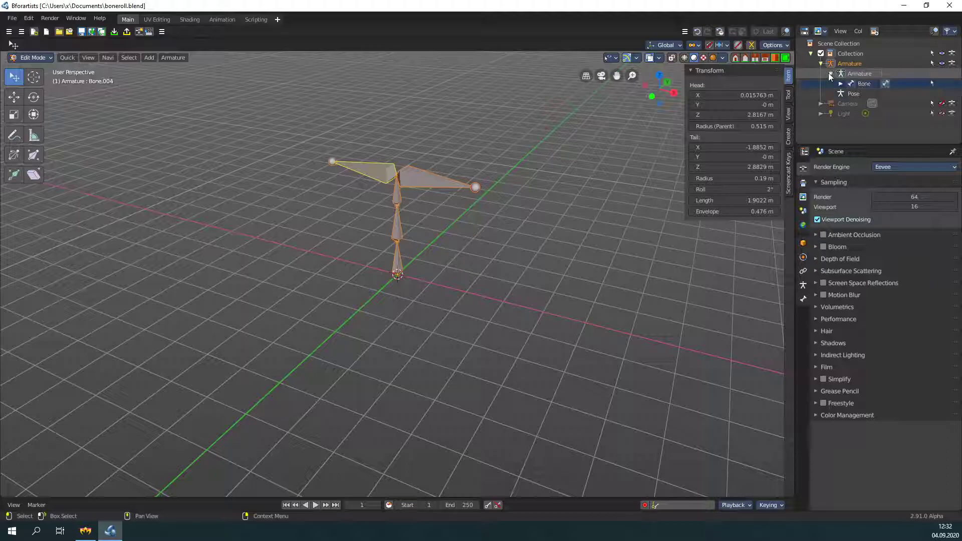
Expand the armature's bone hierarchy in the outliner and select Bone.002
click(850, 94)
click(861, 103)
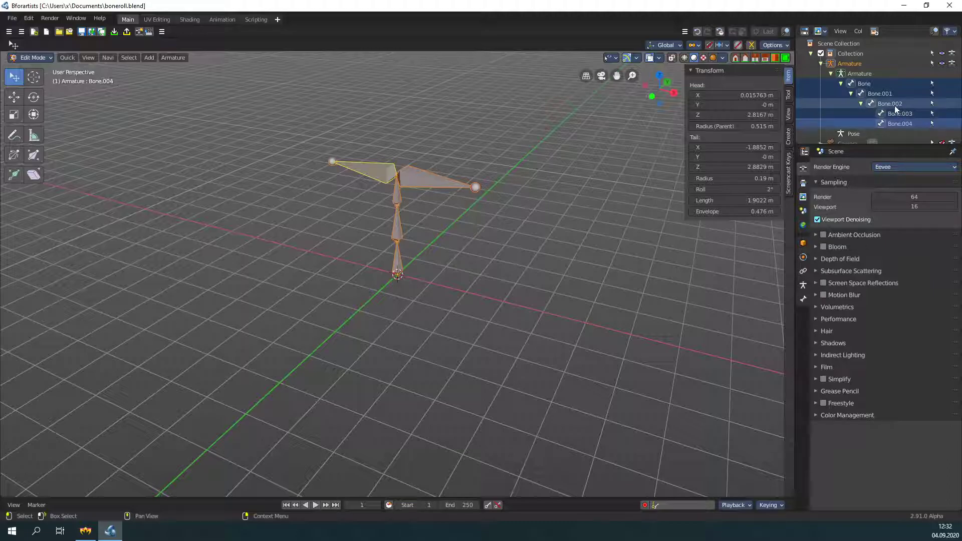
click(895, 106)
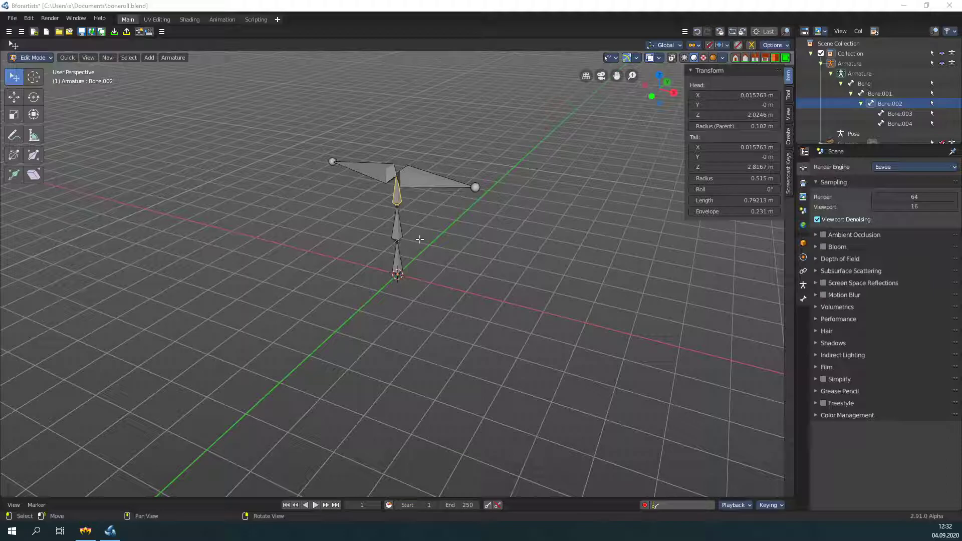
Separate Bone.003, the arm bone on the positive X side, into its own armature
click(427, 182)
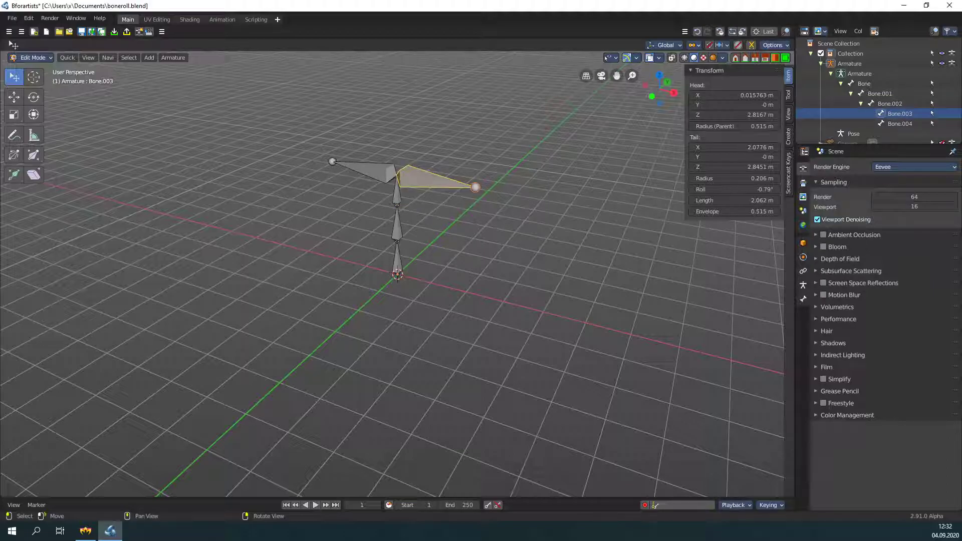
click(173, 58)
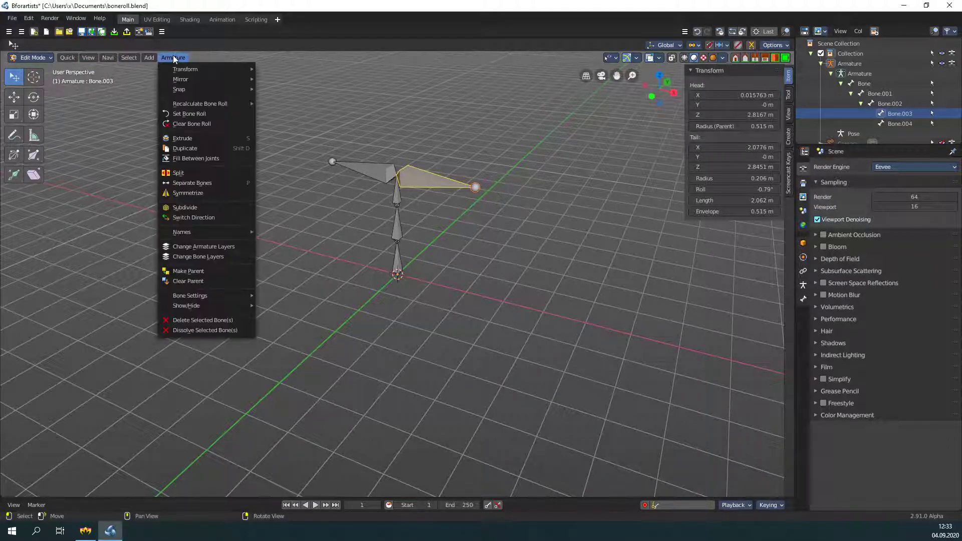
click(214, 182)
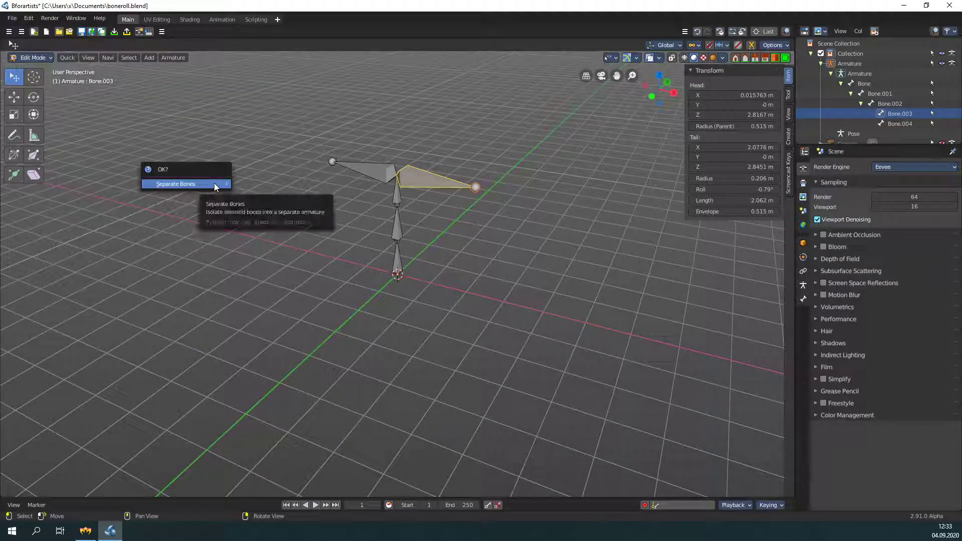
click(214, 183)
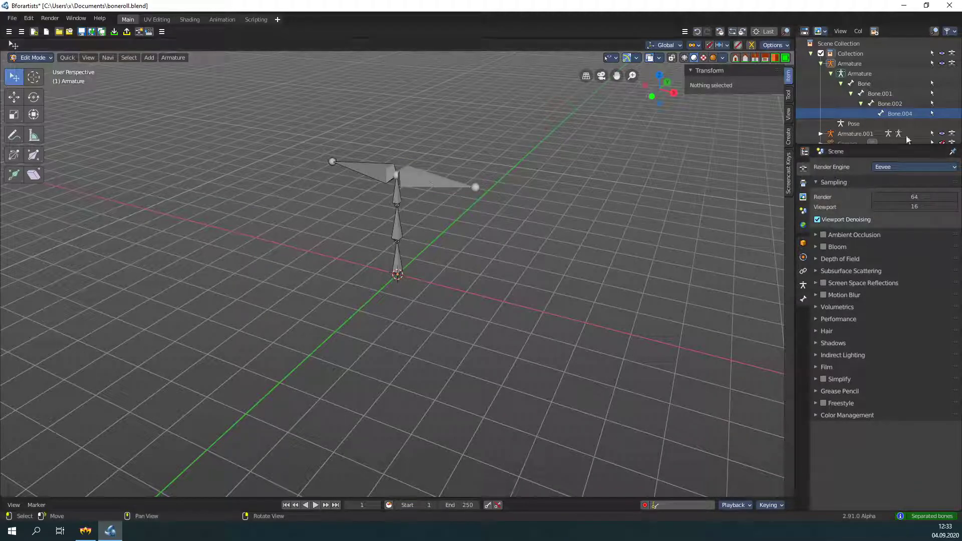
Enlarge the outliner, inspect the separated armature, and undo the bone separation
drag(911, 146, 911, 208)
click(857, 133)
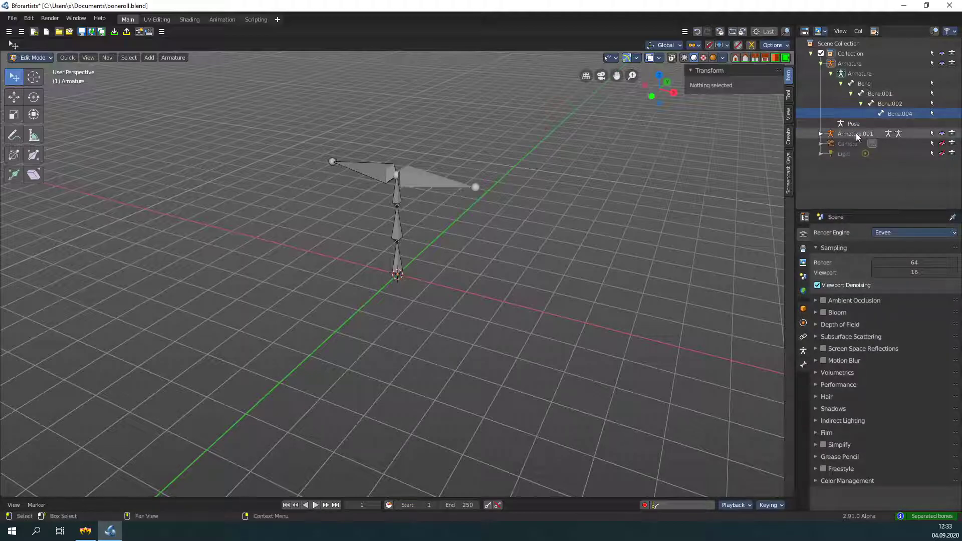
click(821, 64)
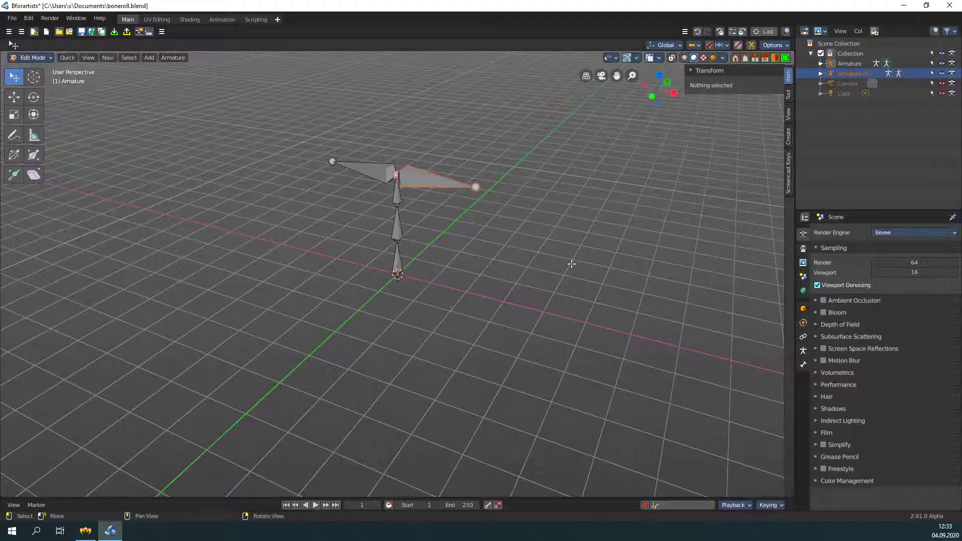
key(ctrl+z)
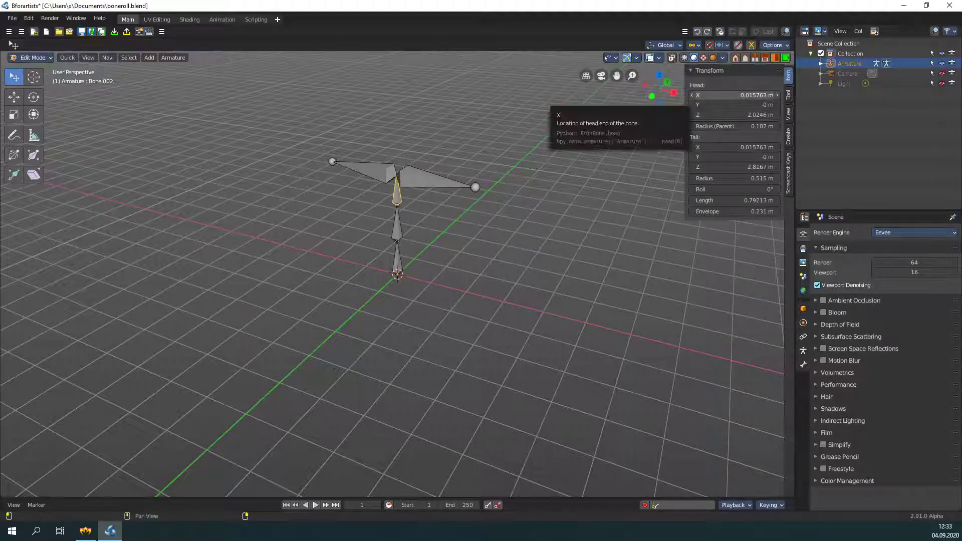
Split Bone.003 from the chain and move it away, placing its head at about X 2.00, Y 1.04, Z 2.73 m
click(419, 176)
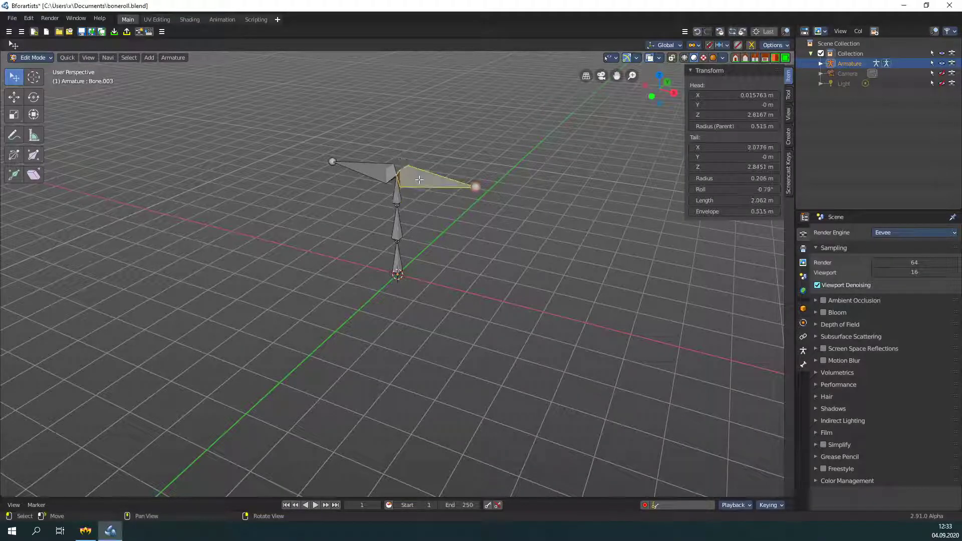
click(176, 58)
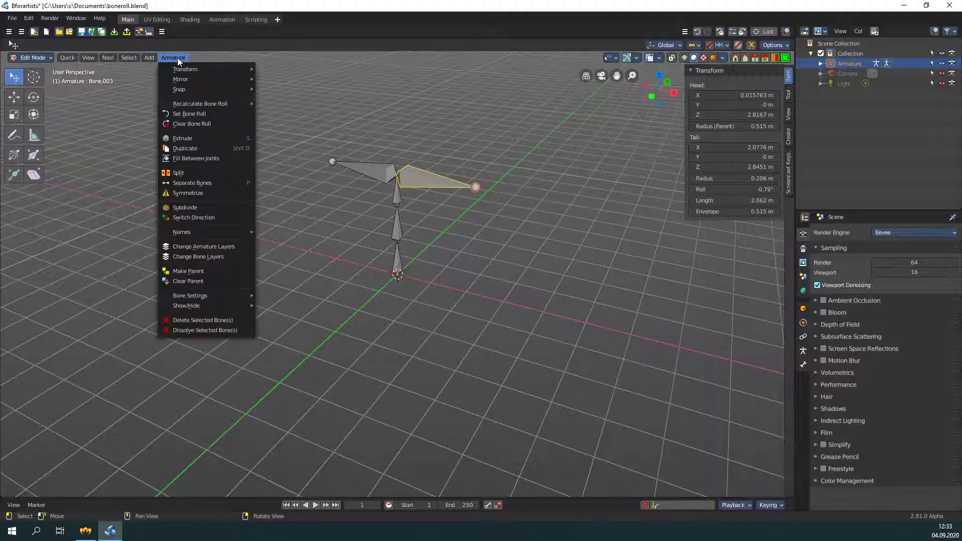
click(219, 174)
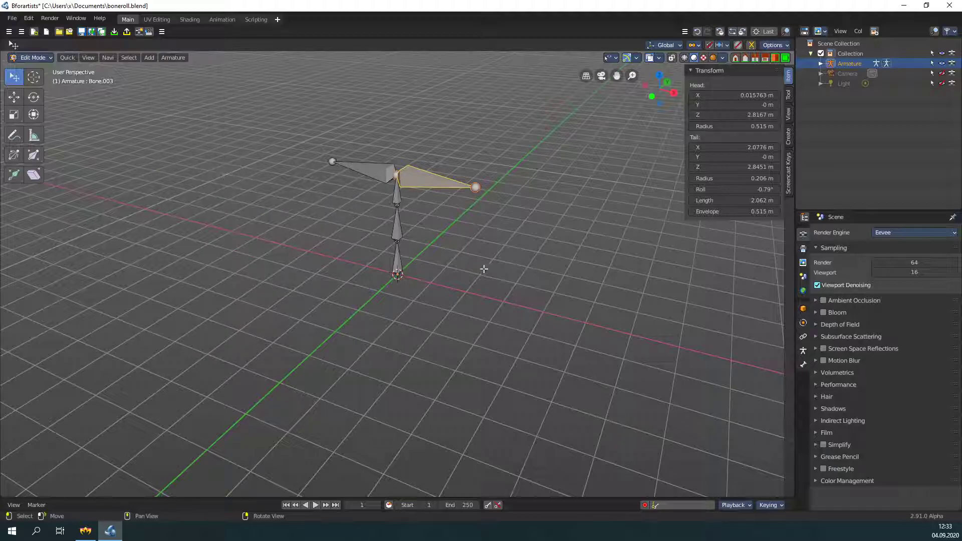
key(g)
click(554, 275)
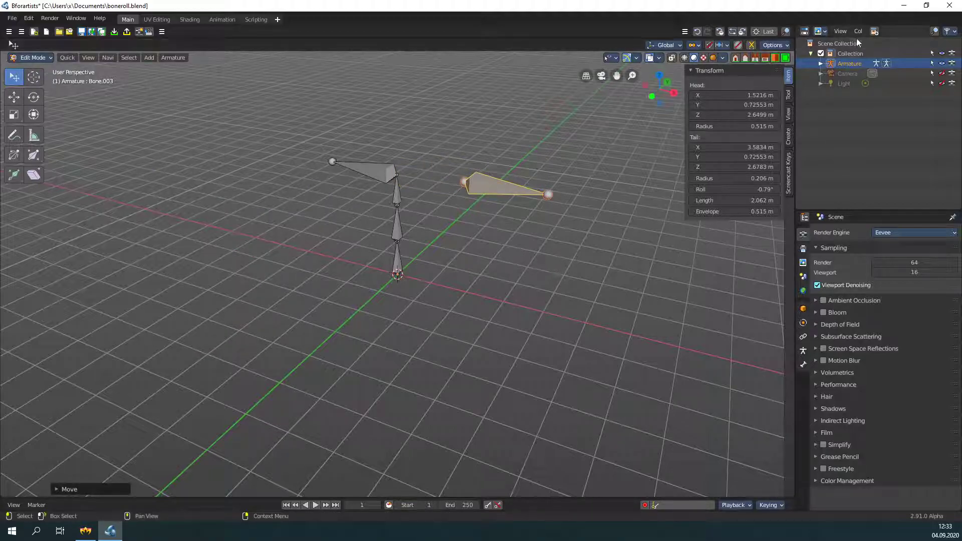
key(g)
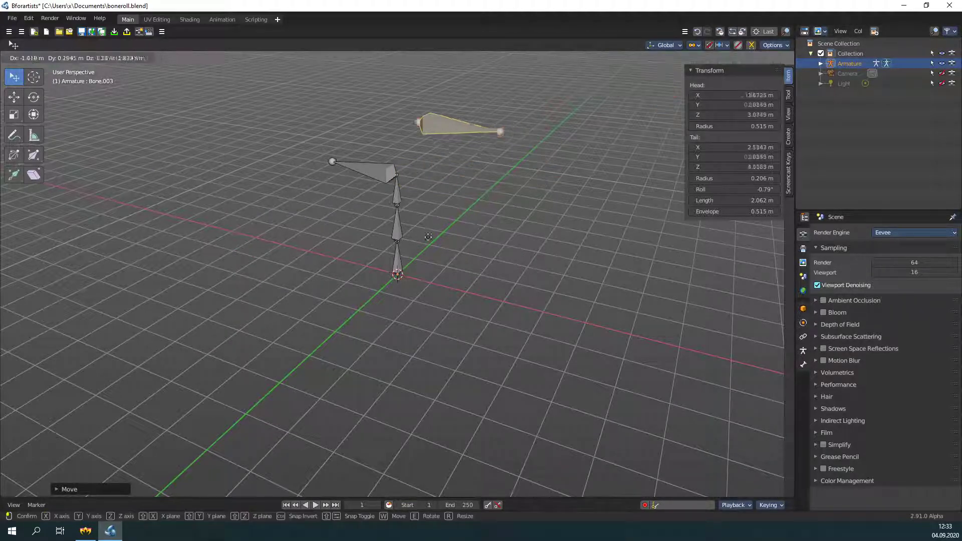
click(495, 264)
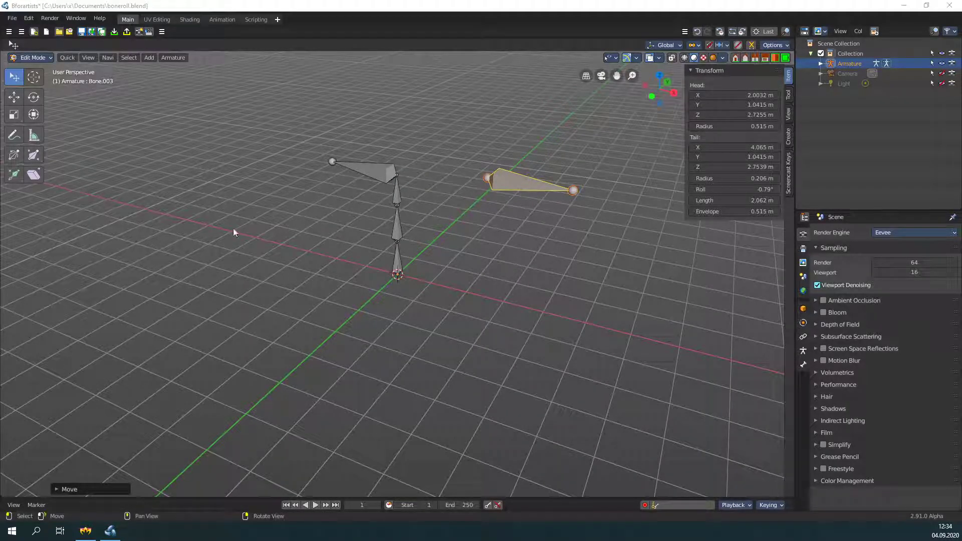
Fill the gap between the tip of the vertical chain and the head of Bone.003 with a new bone
click(397, 174)
click(487, 177)
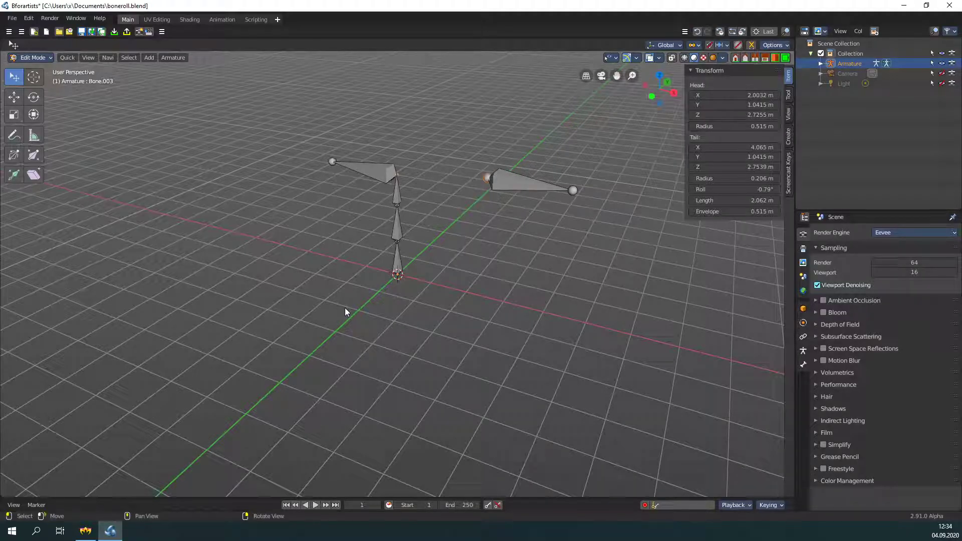
click(173, 57)
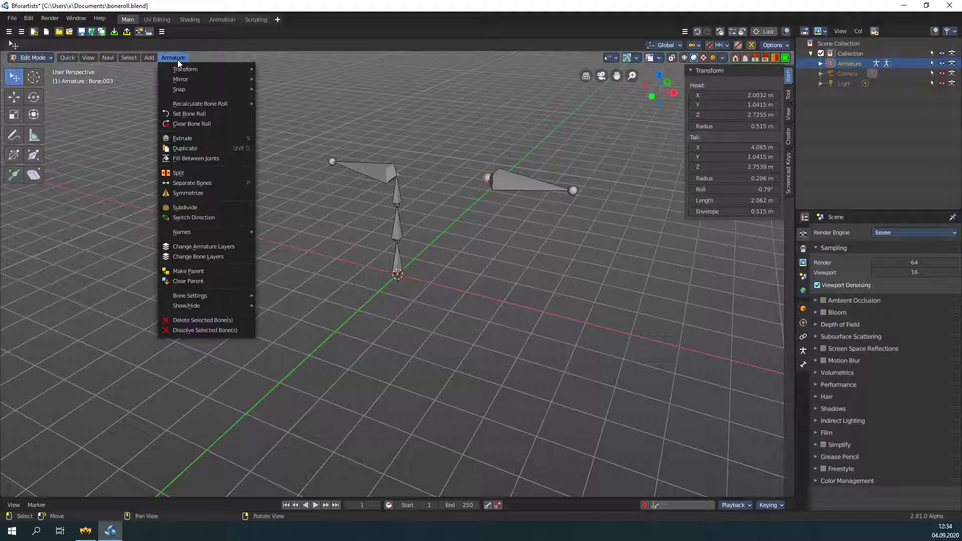
click(217, 158)
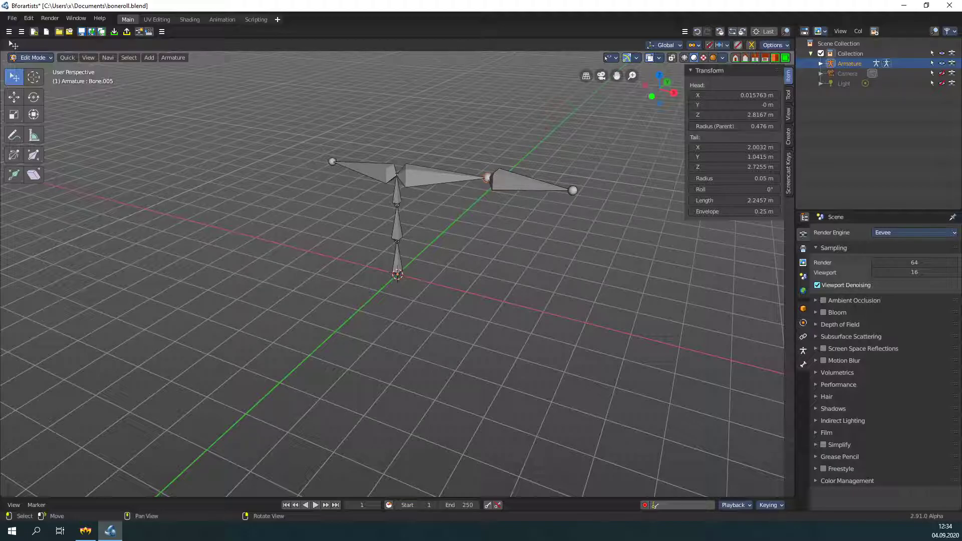
Try moving Bone.003 away from the new filler bone, and undo the move
click(528, 181)
key(g)
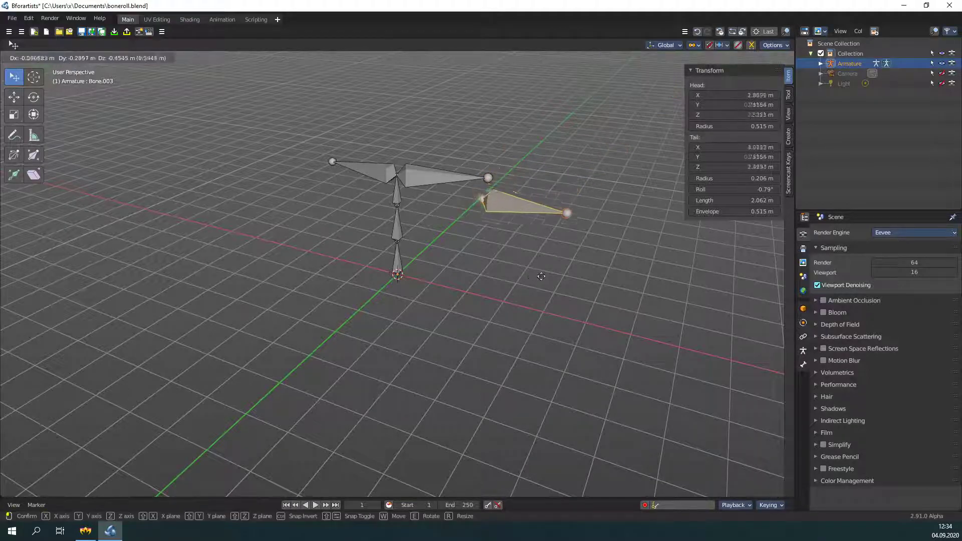
click(573, 251)
key(ctrl+z)
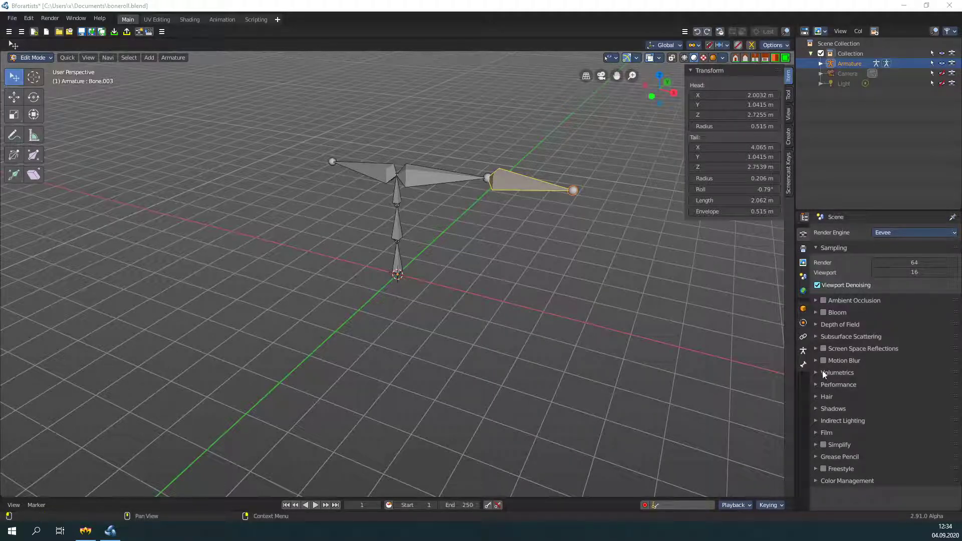
Set Bone.005, the filler bone, as the parent of Bone.003 in its bone relations
click(804, 352)
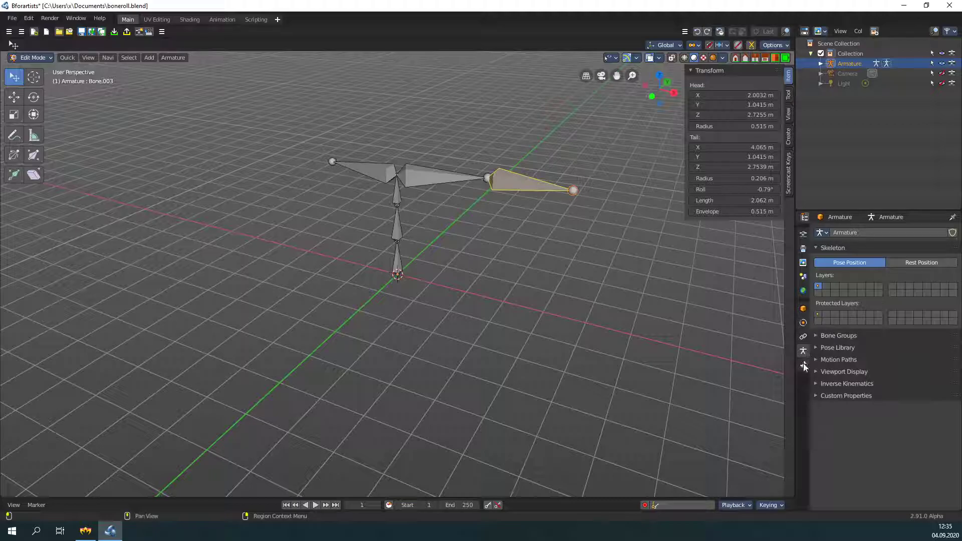
click(803, 365)
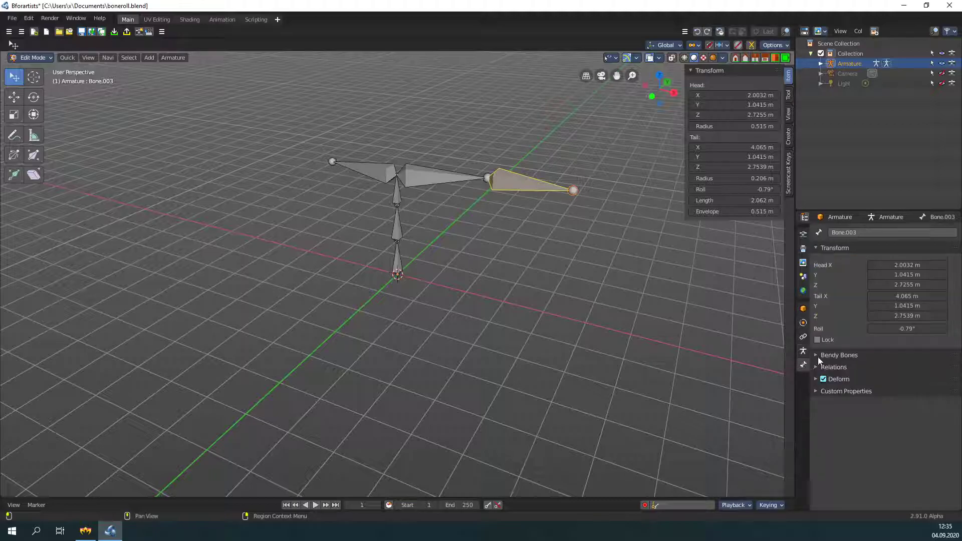
click(860, 368)
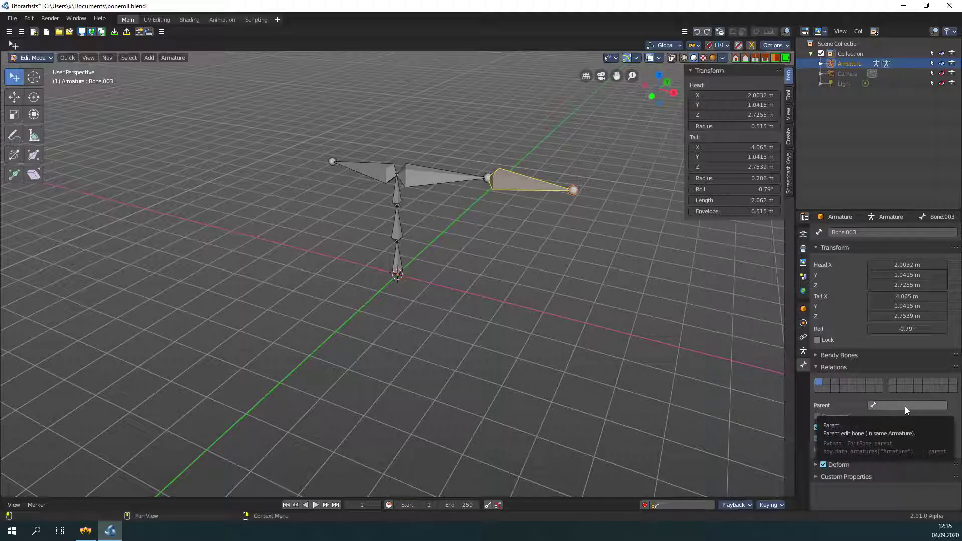
click(429, 179)
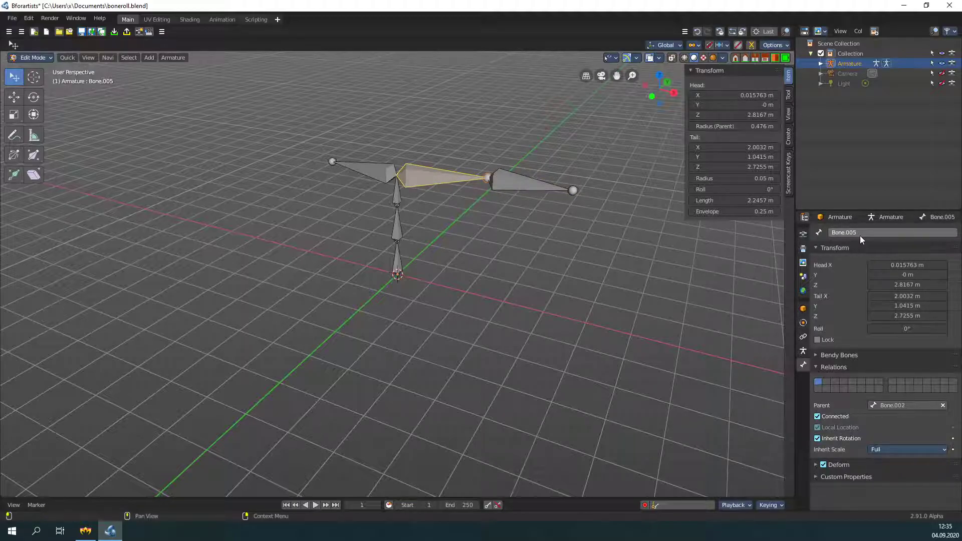
click(507, 184)
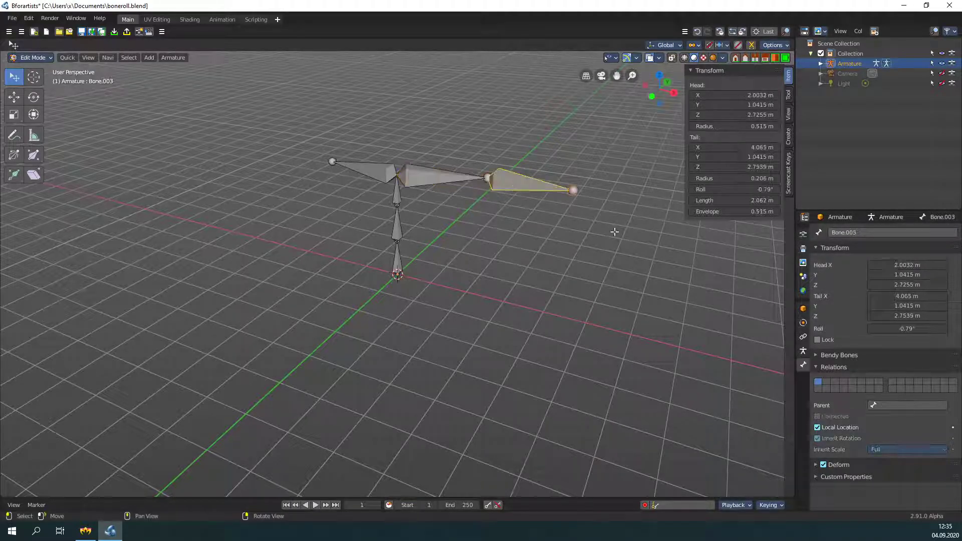
click(897, 404)
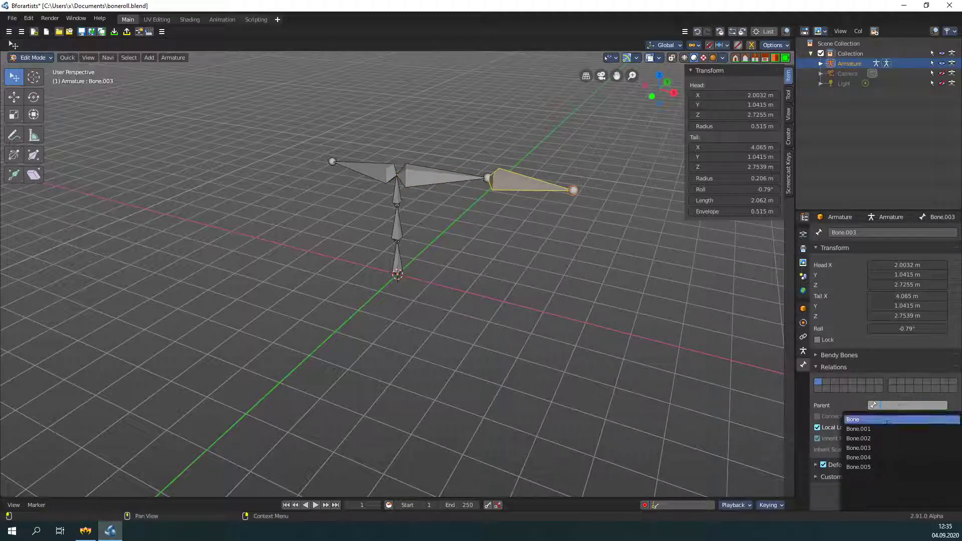
click(879, 467)
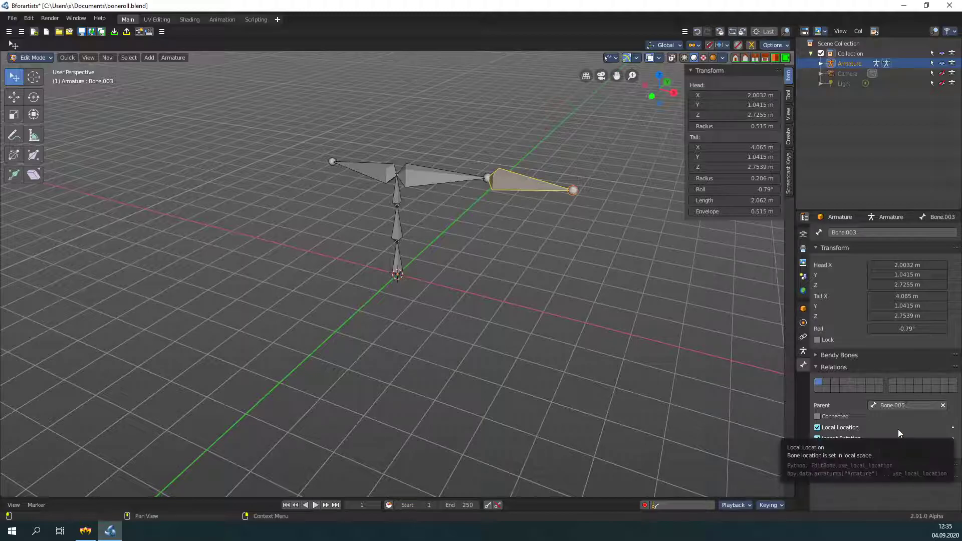
Move Bone.003 below its parent's tip, placing its head at about X 2.36, Y 0.58, Z 1.72 m
key(g)
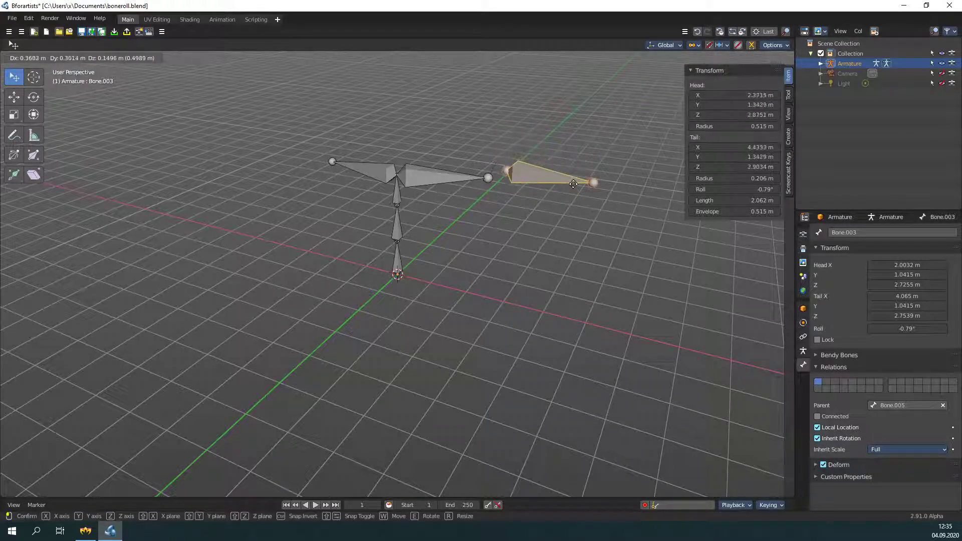
click(591, 207)
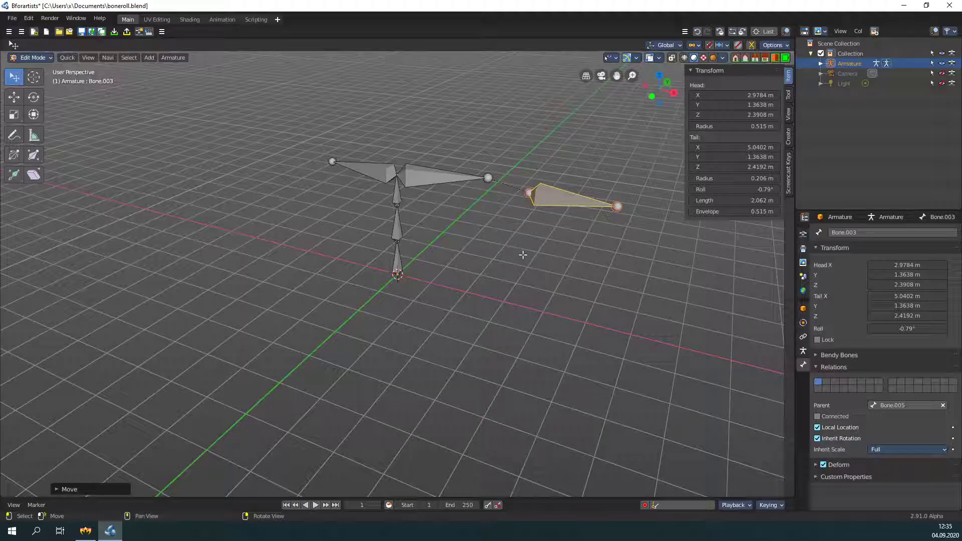
key(ctrl+z)
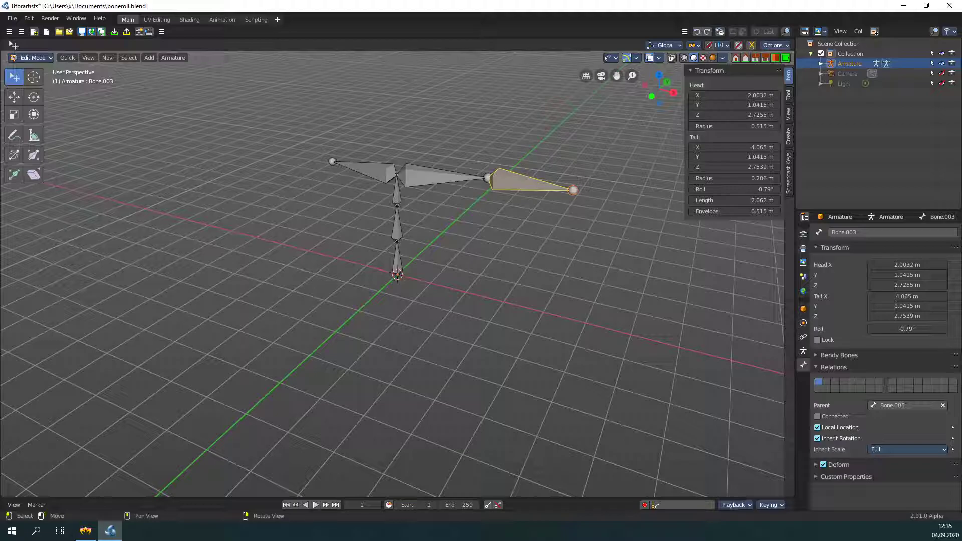
key(ctrl+shift+z)
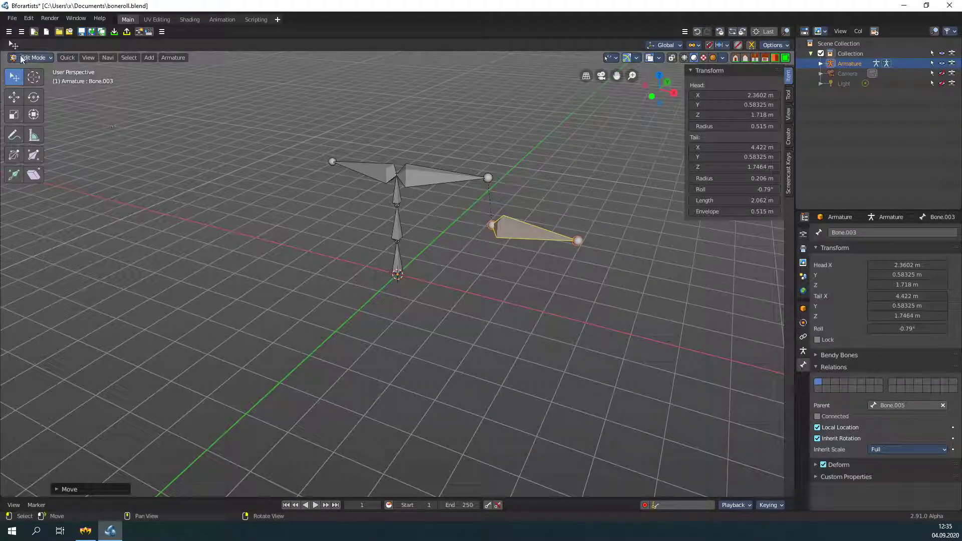
Test the parenting in Pose Mode by moving Bone.003 and rotating Bone.005, and undo back to Edit Mode
click(30, 57)
click(44, 90)
drag(549, 237, 579, 216)
mouse_move(473, 178)
mouse_down()
mouse_move(472, 197)
mouse_move(472, 177)
mouse_up()
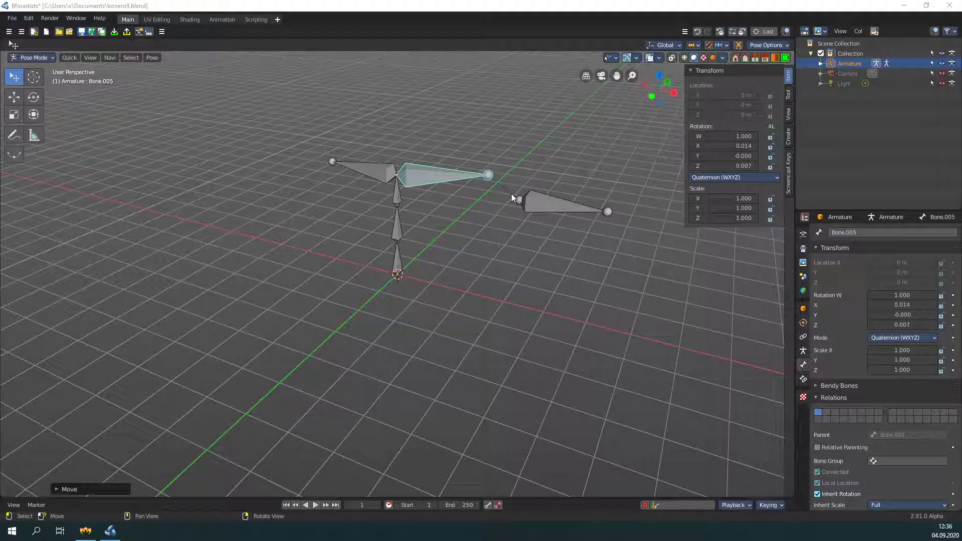
key(ctrl+z)
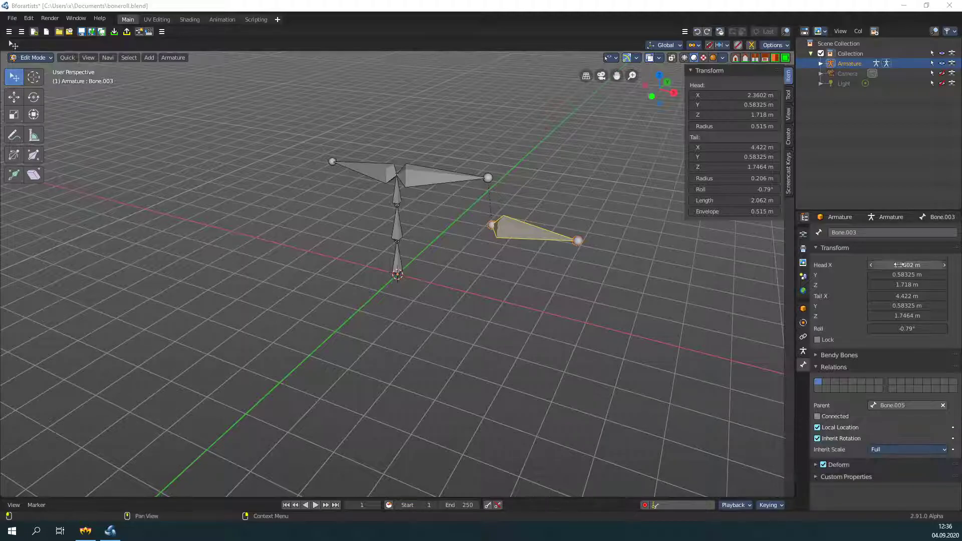
Collapse the bone's Transform properties and enable Connected to attach Bone.003's head to its parent's tail
click(891, 247)
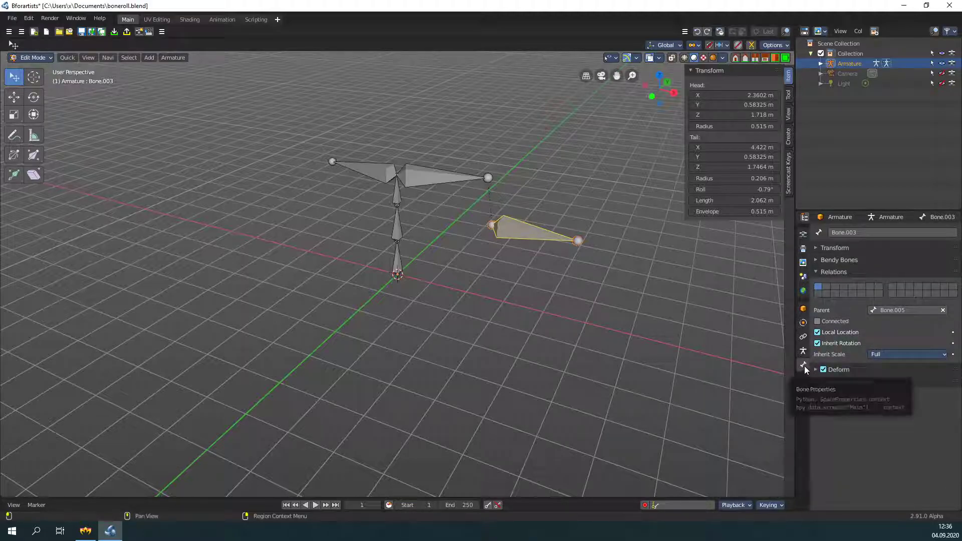
click(827, 322)
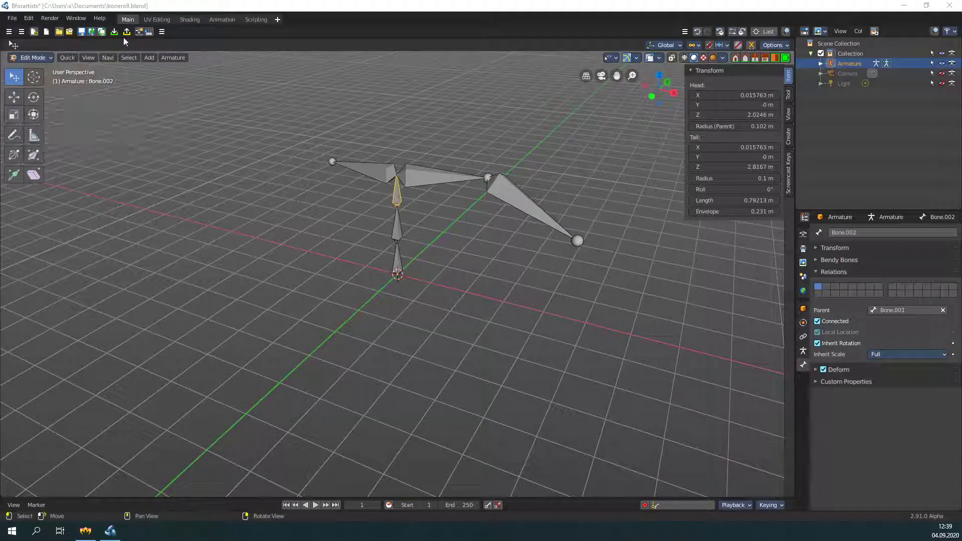
Switch the armature to Pose Mode and swing Bone.002 sideways to test how the connected bones follow
click(47, 55)
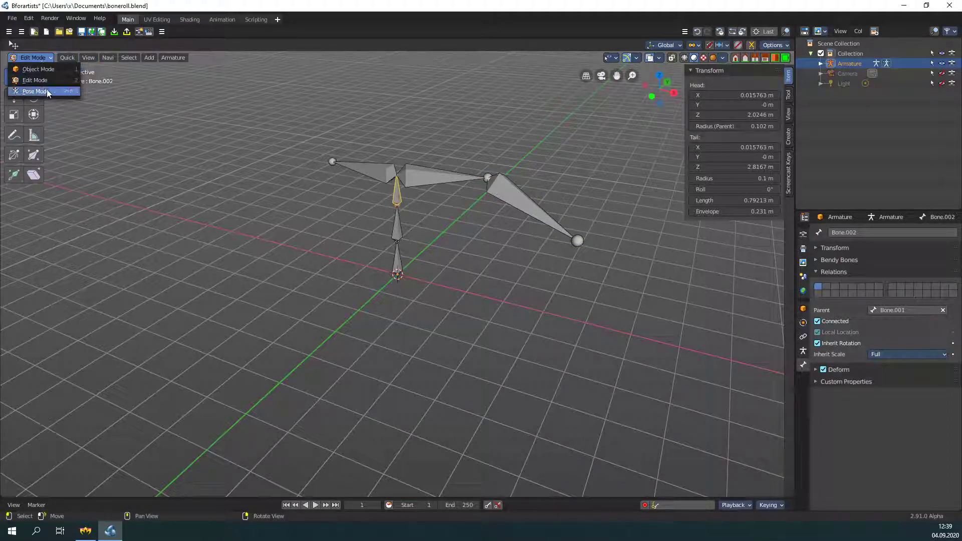
click(46, 89)
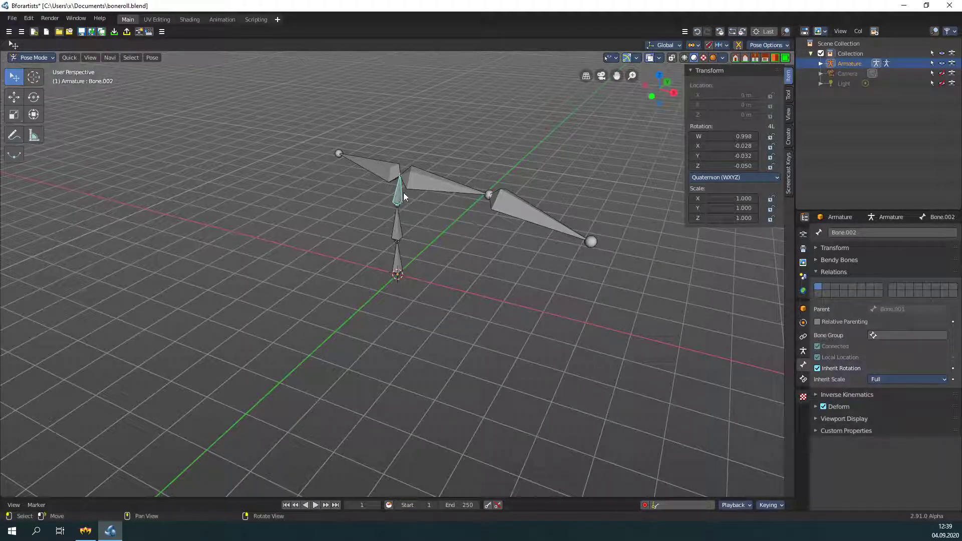
key(g)
click(453, 195)
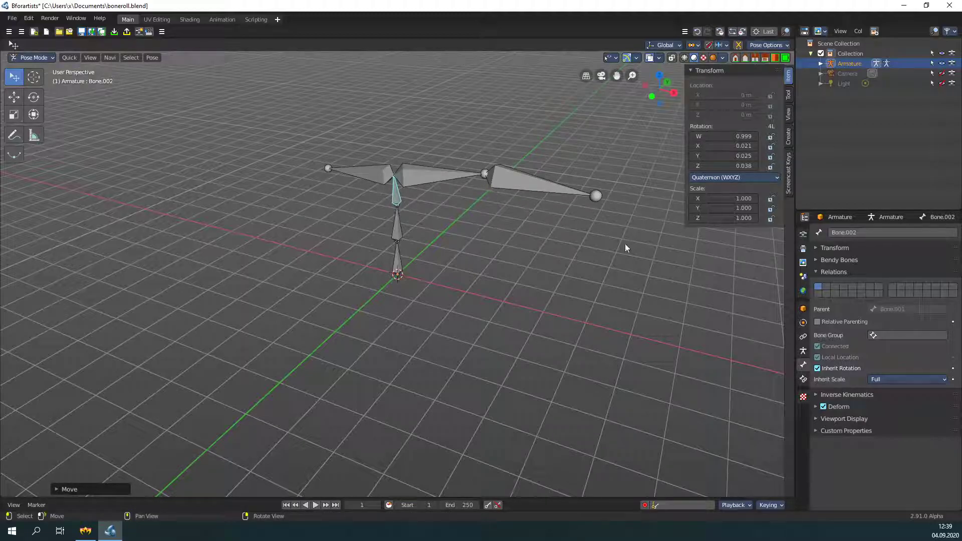
Turn off Inherit Rotation for Bone.002, test it by moving that bone, and turn off Inherit Rotation for Bone.003 too
click(819, 370)
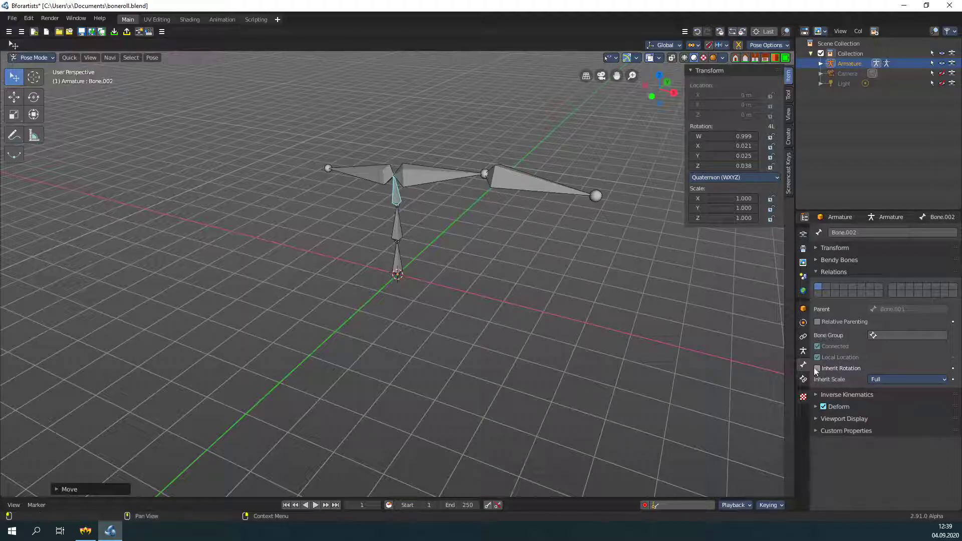
drag(398, 196, 527, 186)
click(527, 186)
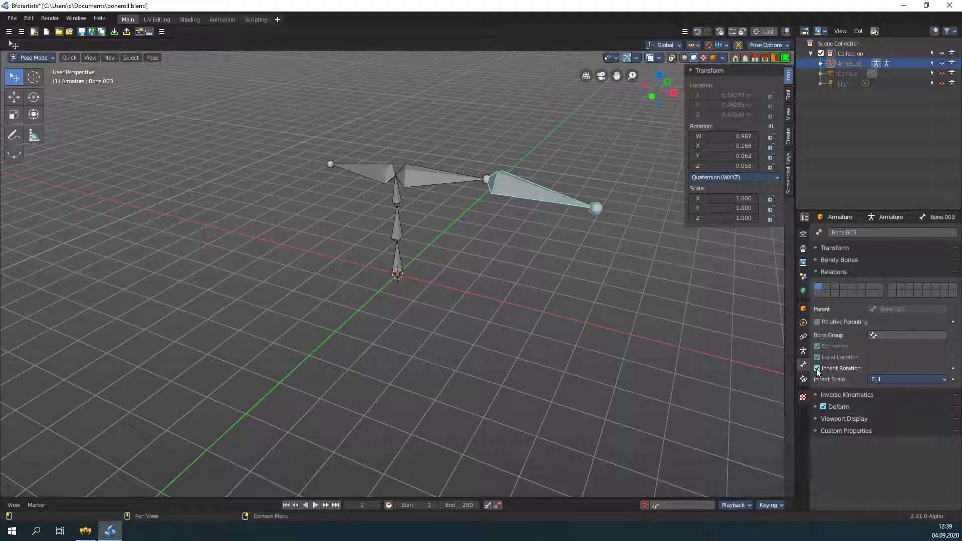
Rotate Bone.002 strongly downward toward Bone.003 to test the chain with Bone.003's rotation inheritance off
click(397, 197)
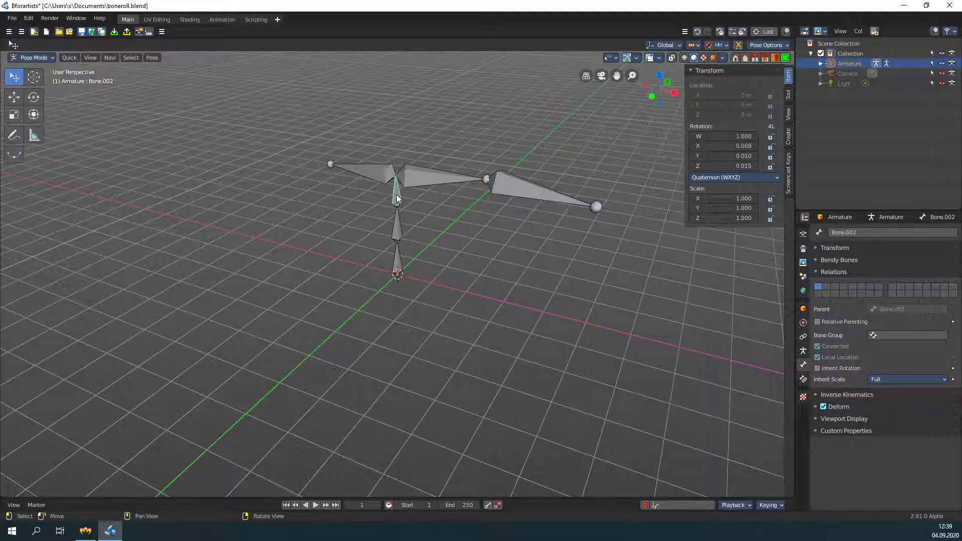
key(r)
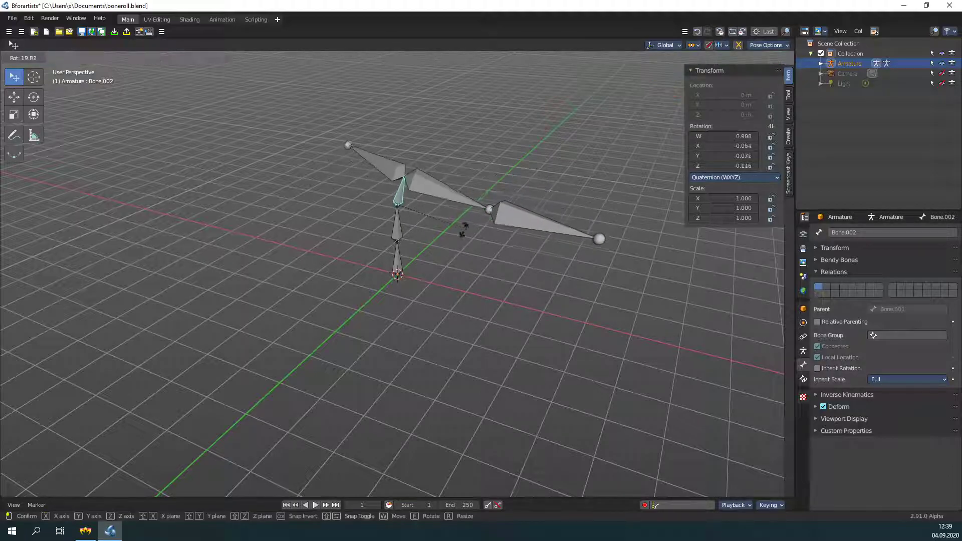
click(504, 289)
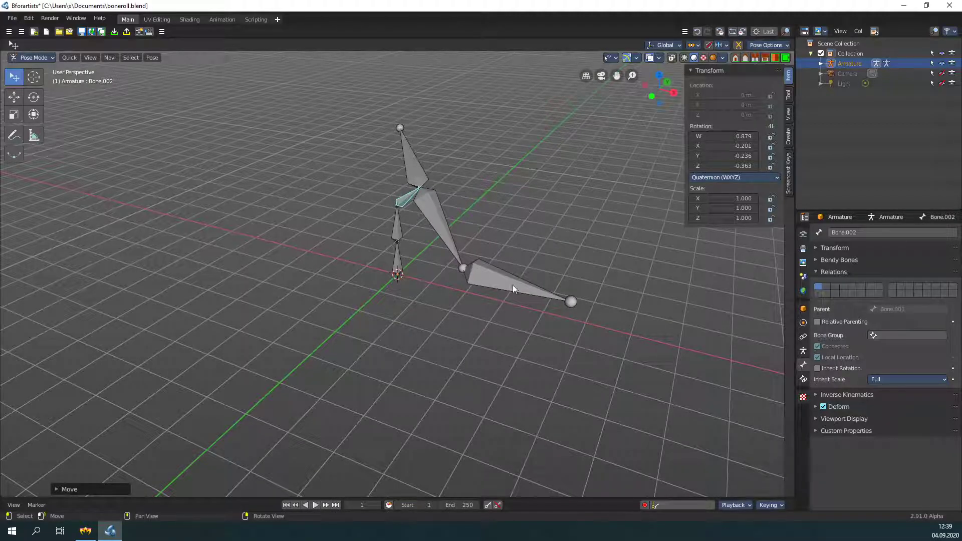